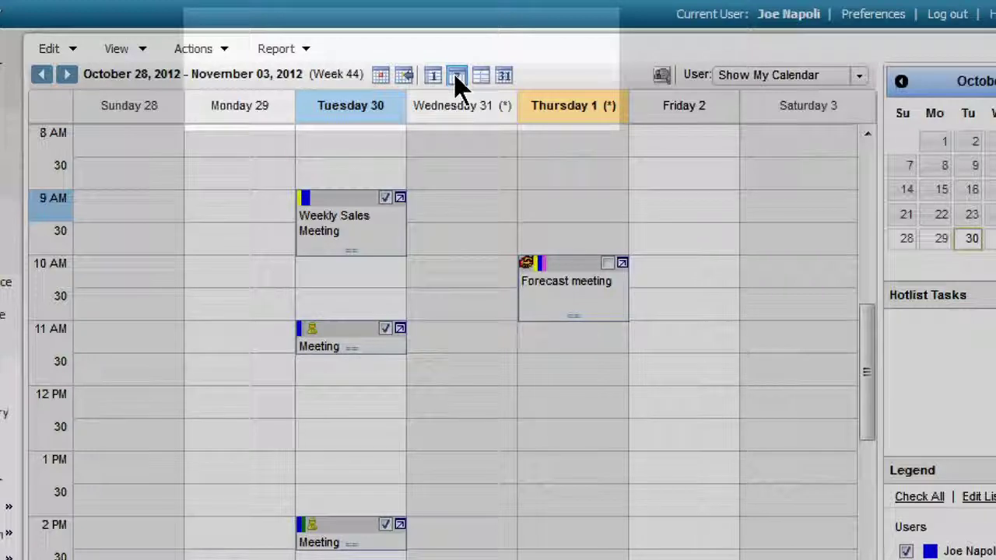
- Cycle the calendar through list, month and Tuesday-only views, then return to the hourly week
left_click(480, 75)
left_click(504, 77)
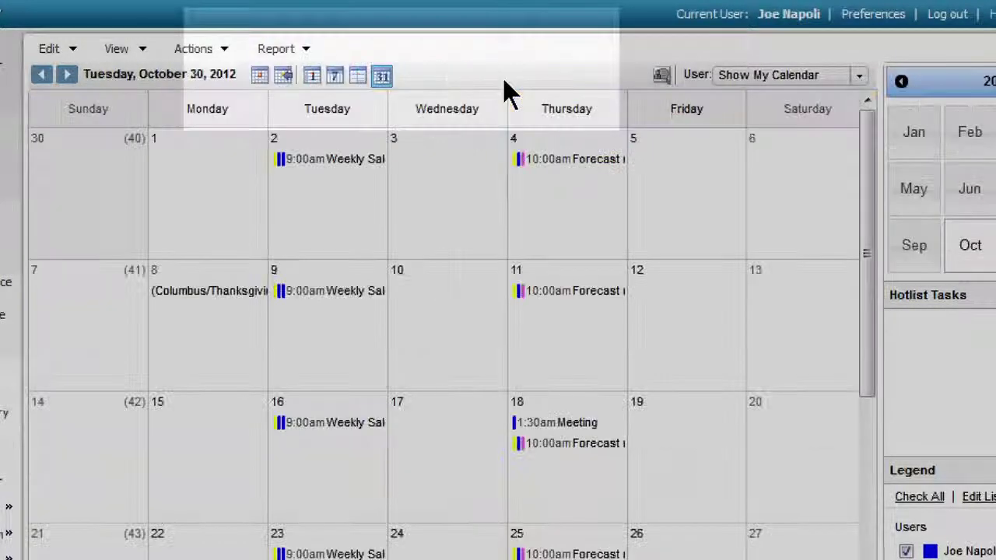
left_click(313, 76)
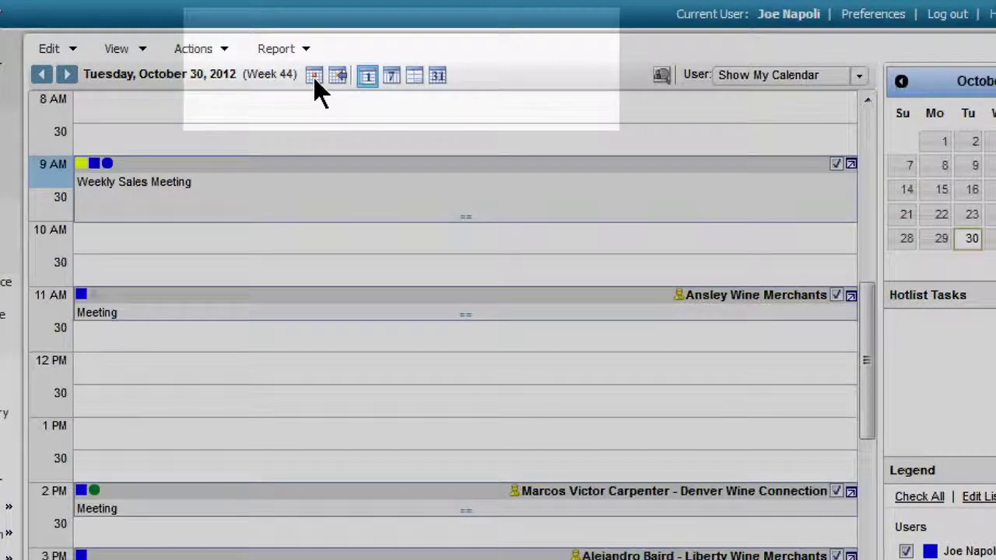
left_click(347, 78)
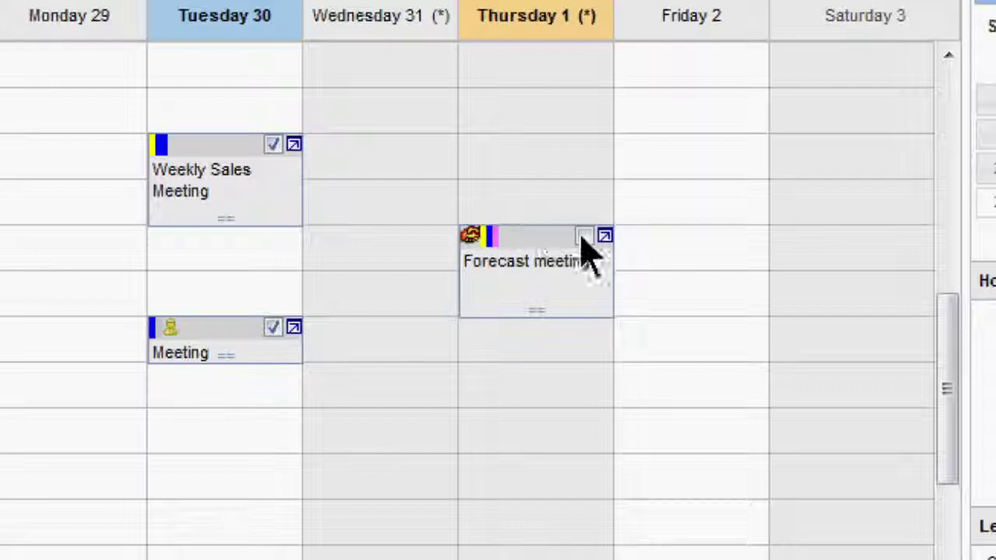
- Mark the Forecast meeting completed, advance three weeks, then pick November 6–7 in the mini-calendar
left_click(583, 235)
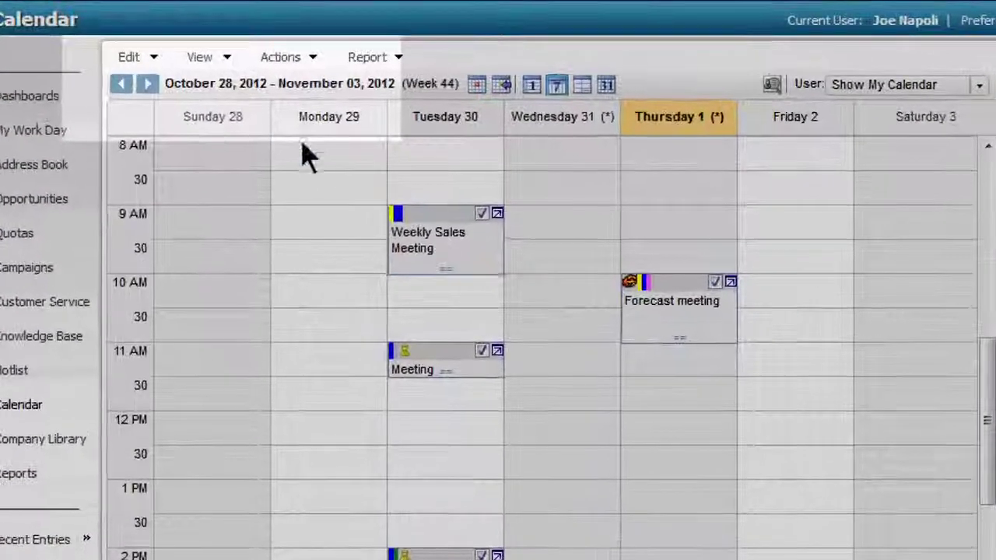
left_click(148, 84)
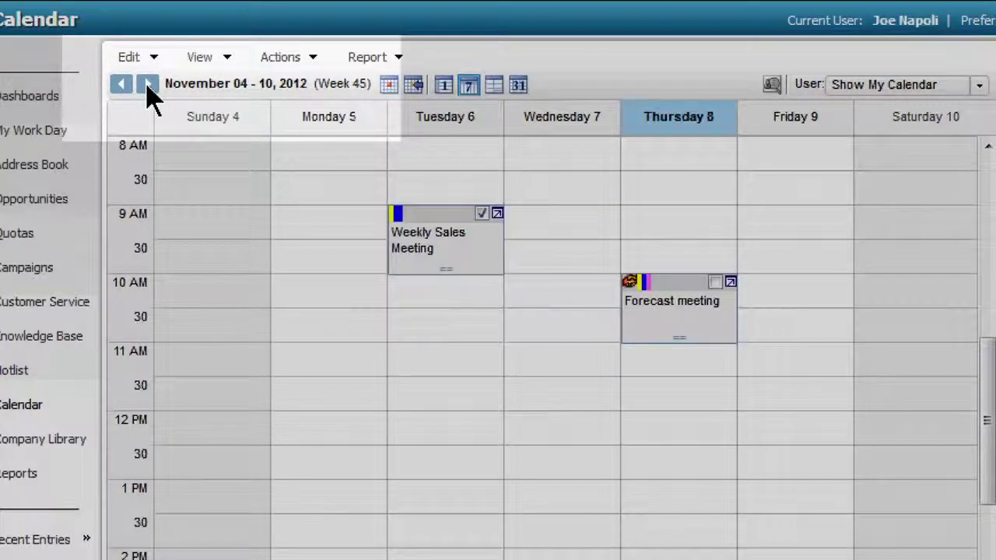
left_click(148, 84)
left_click(148, 84)
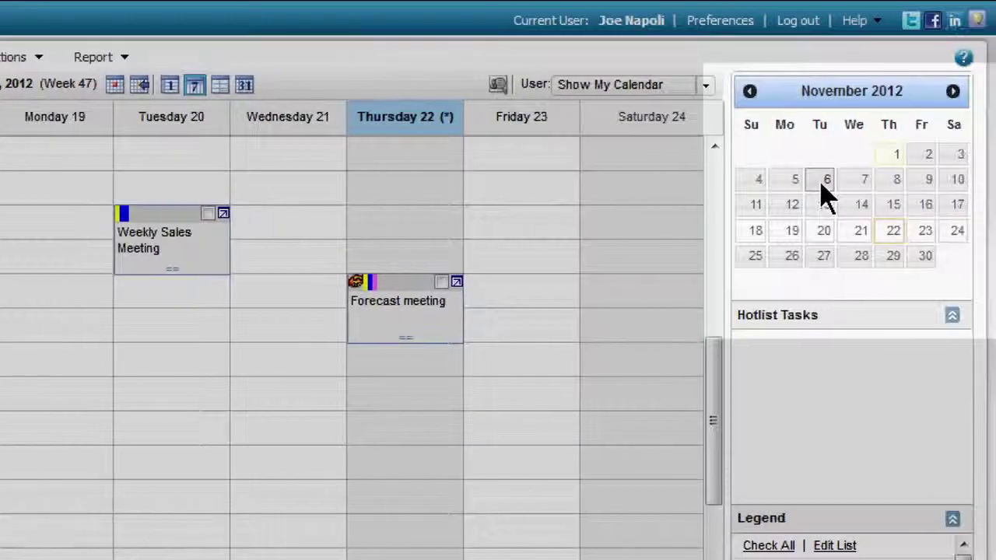
left_click(823, 185)
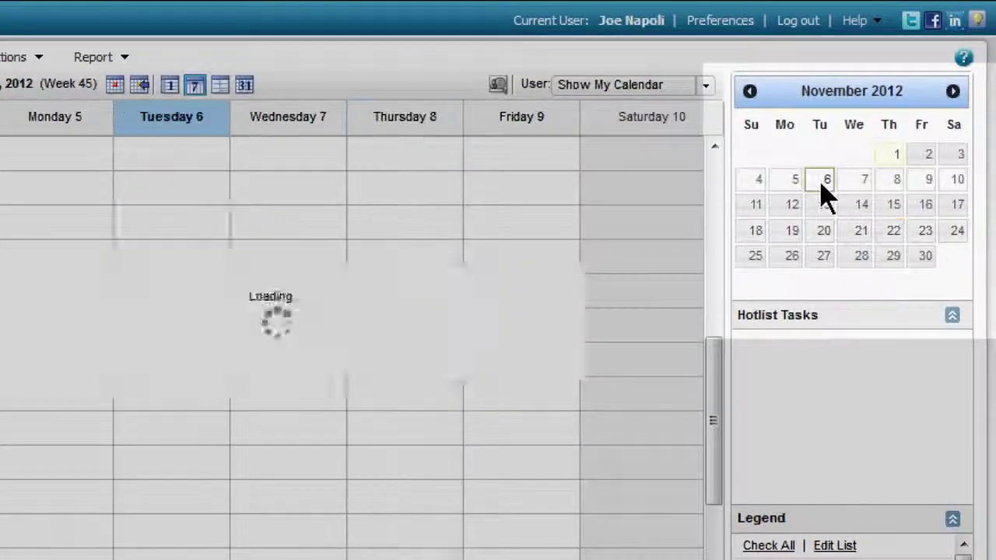
left_click(860, 186)
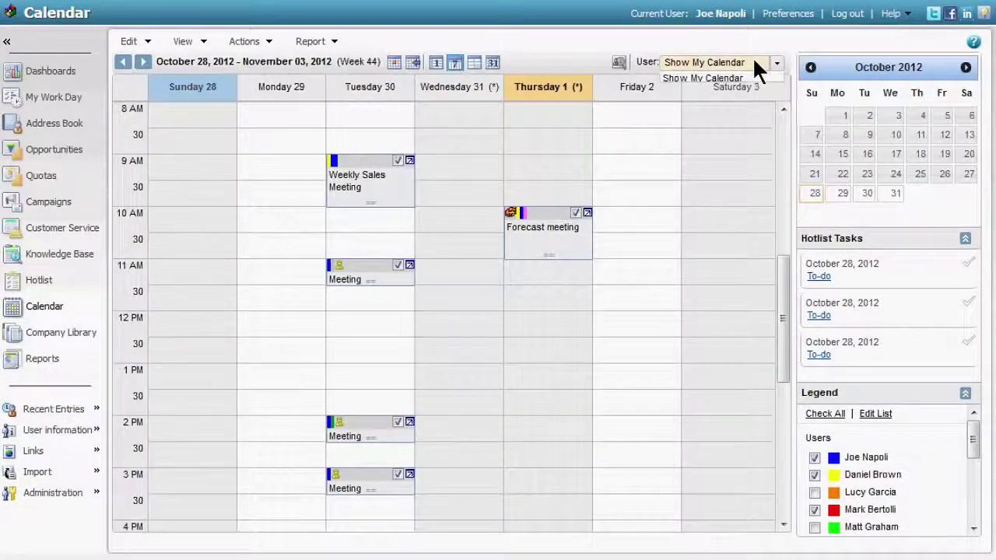
- List the users' calendars and scroll the legend, with the November 4–10 week displayed
left_click(754, 61)
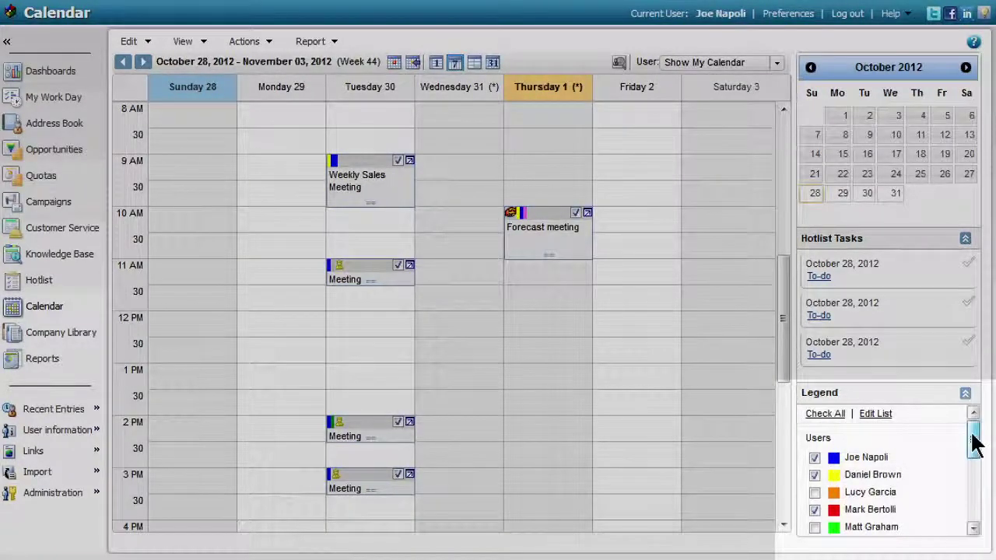
mouse_move(972, 437)
left_mouse_down()
mouse_move(973, 507)
mouse_move(972, 443)
left_mouse_up()
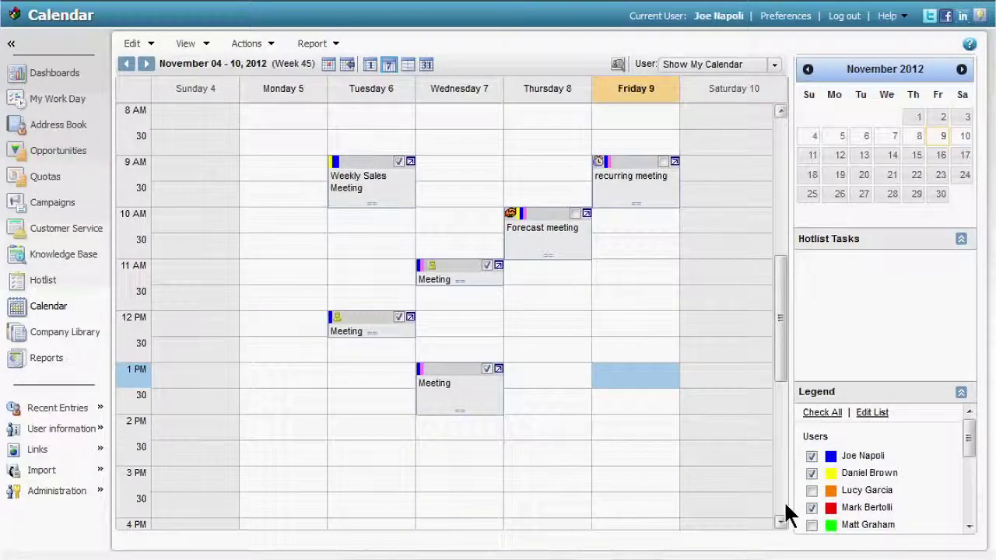
- Create a HI-priority, private 'Meeting' on Friday 11/9/2012, 1–2 PM, in the Board Room
double_click(639, 383)
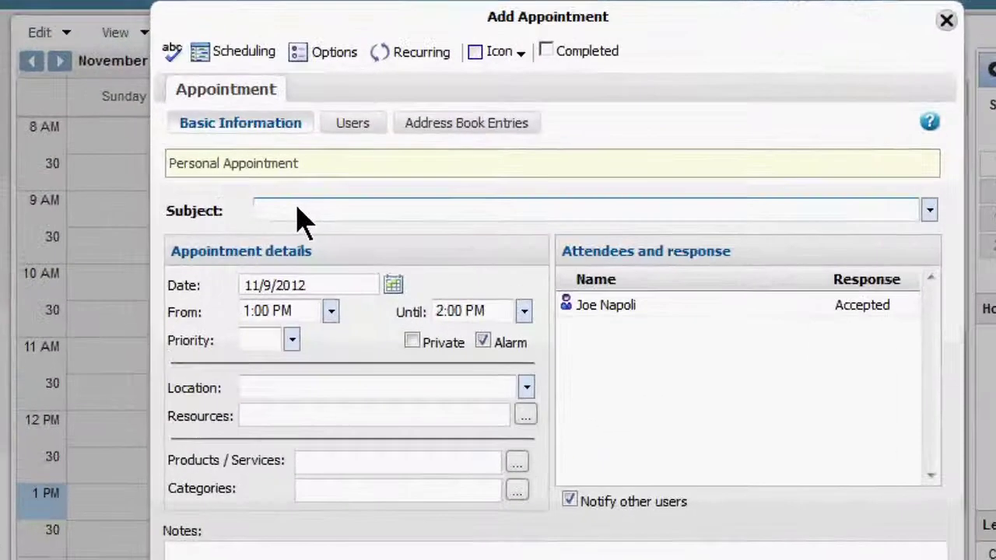
left_click(313, 169)
type("Meeting")
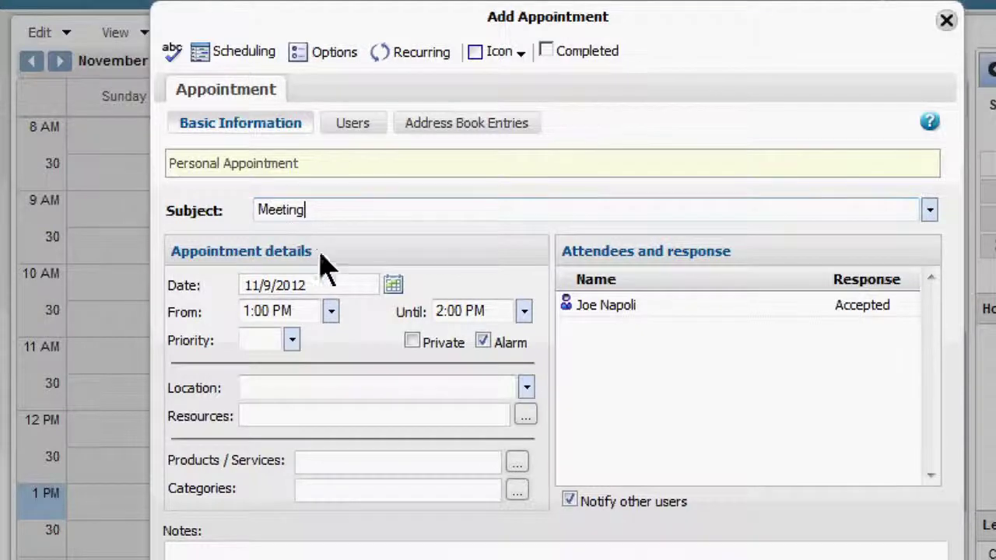
left_click(293, 342)
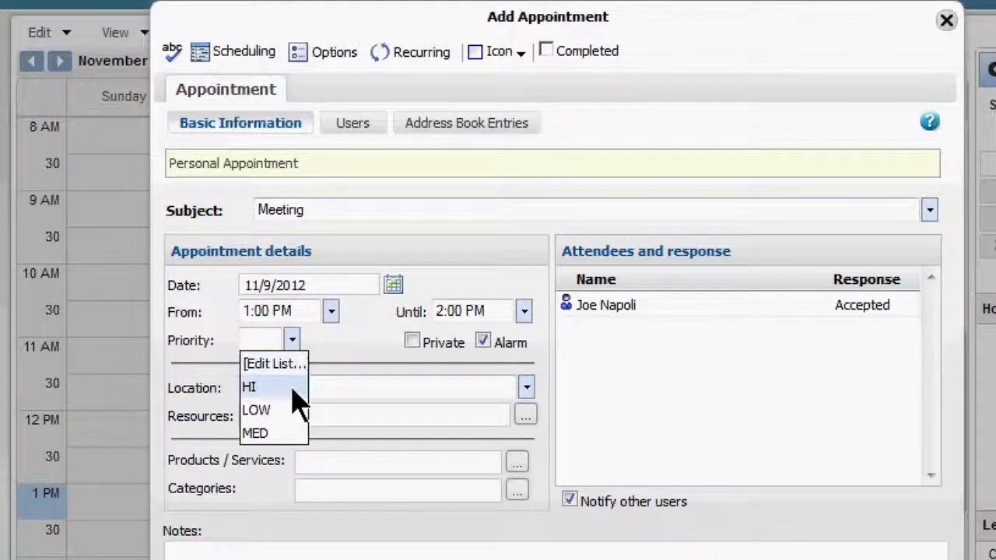
left_click(296, 389)
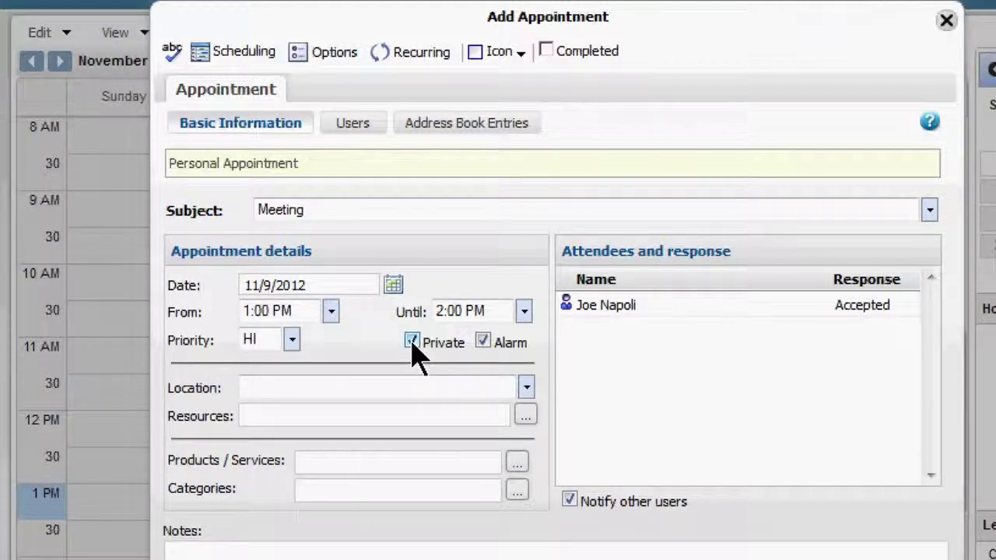
left_click(527, 387)
left_click(479, 411)
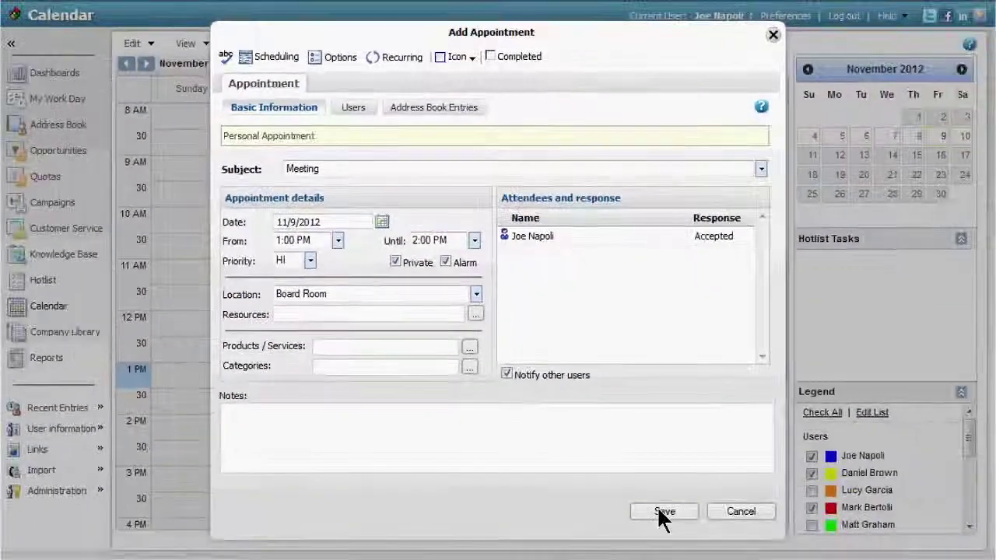
left_click(661, 516)
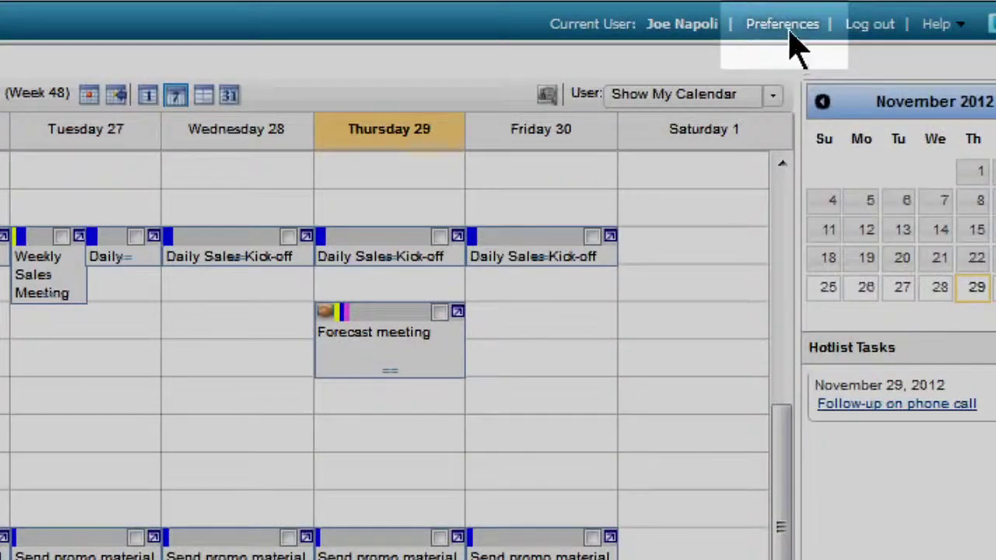
- Set Calendar/Hotlist email appointment/task notification to Ask and save the preferences
left_click(786, 25)
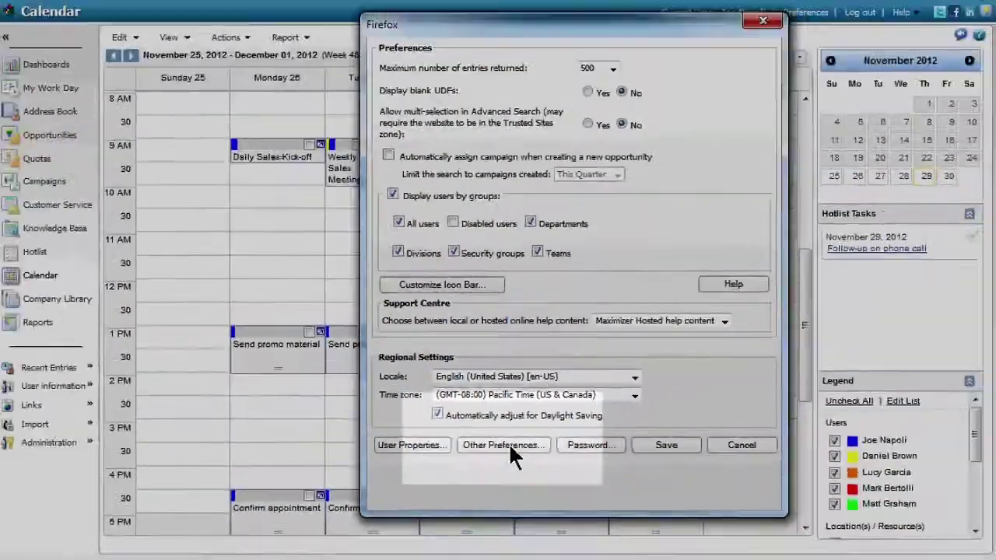
left_click(513, 445)
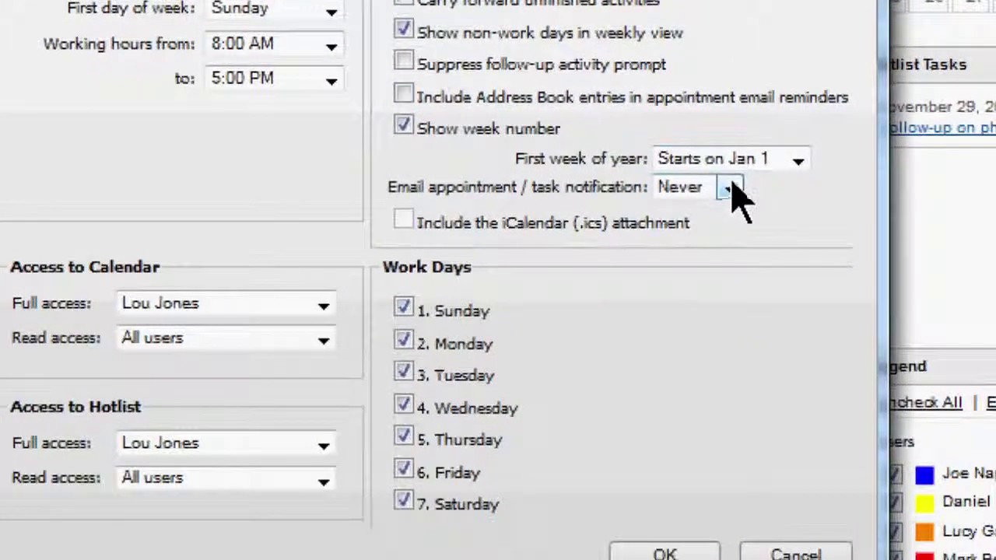
left_click(730, 189)
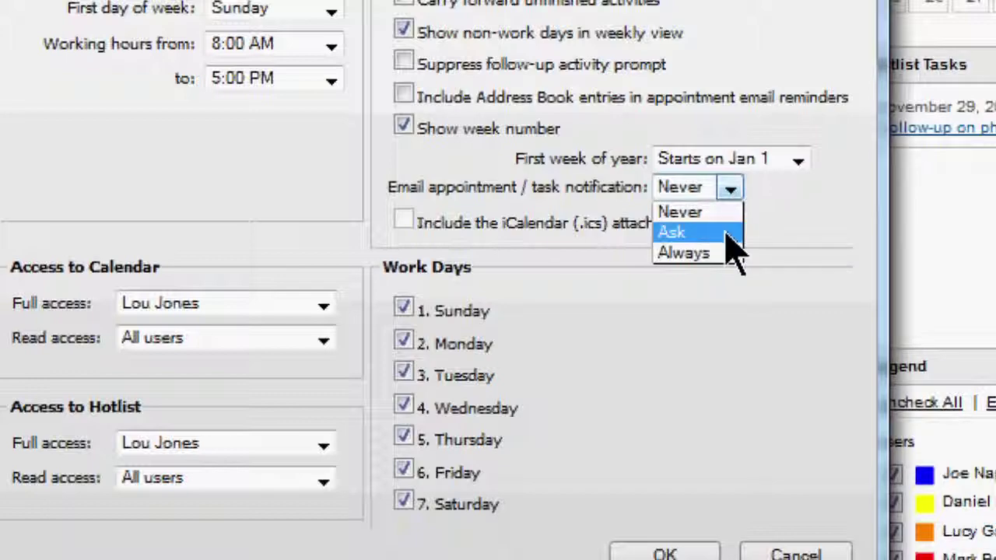
left_click(727, 234)
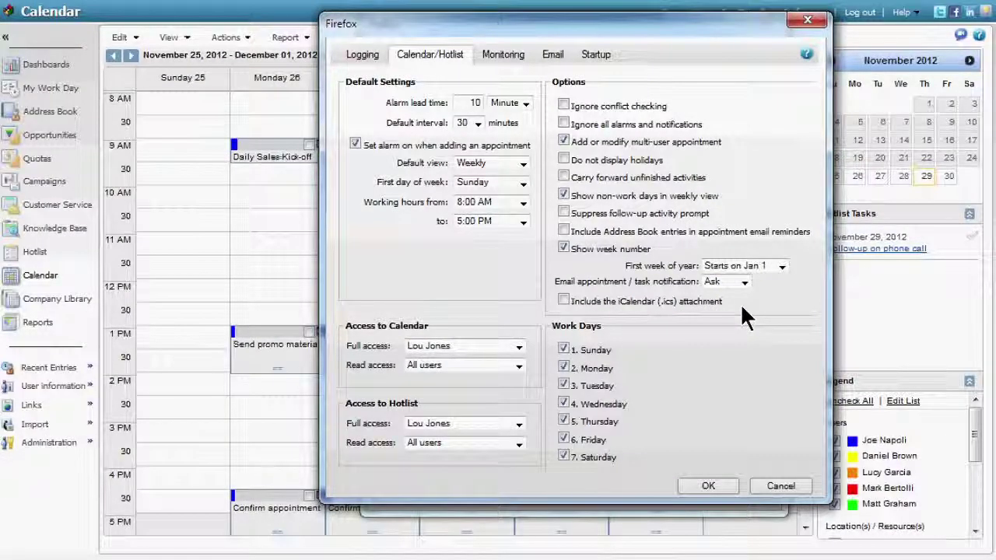
left_click(711, 485)
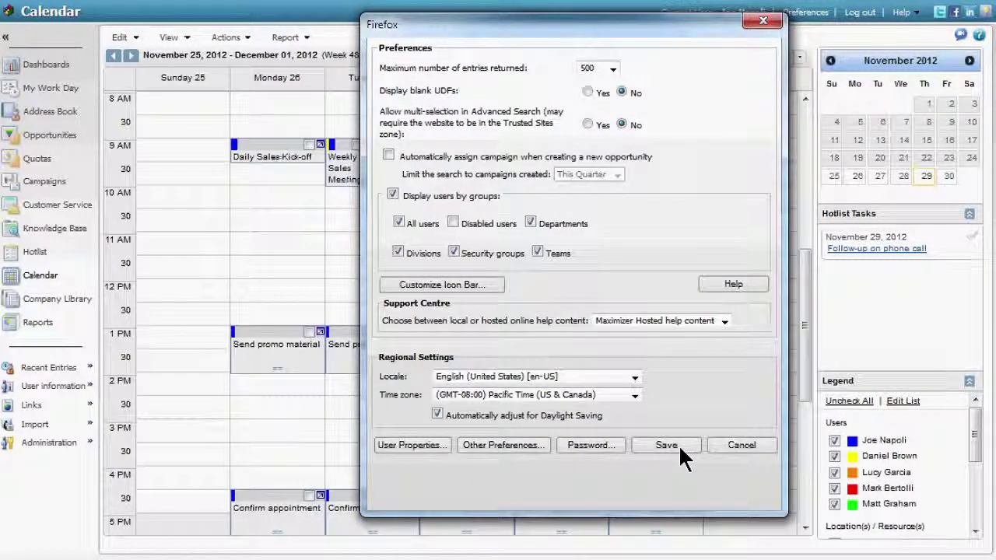
left_click(680, 449)
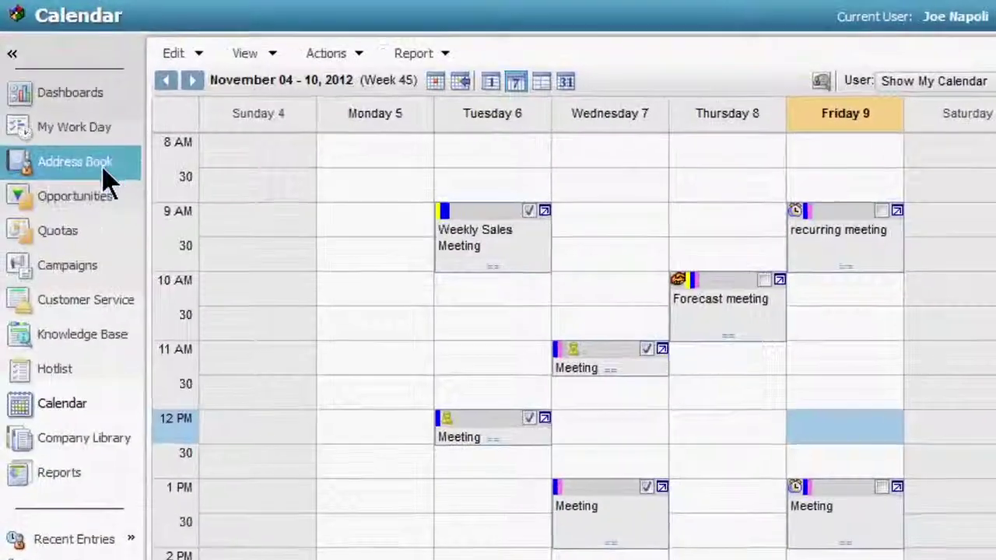
left_click(92, 147)
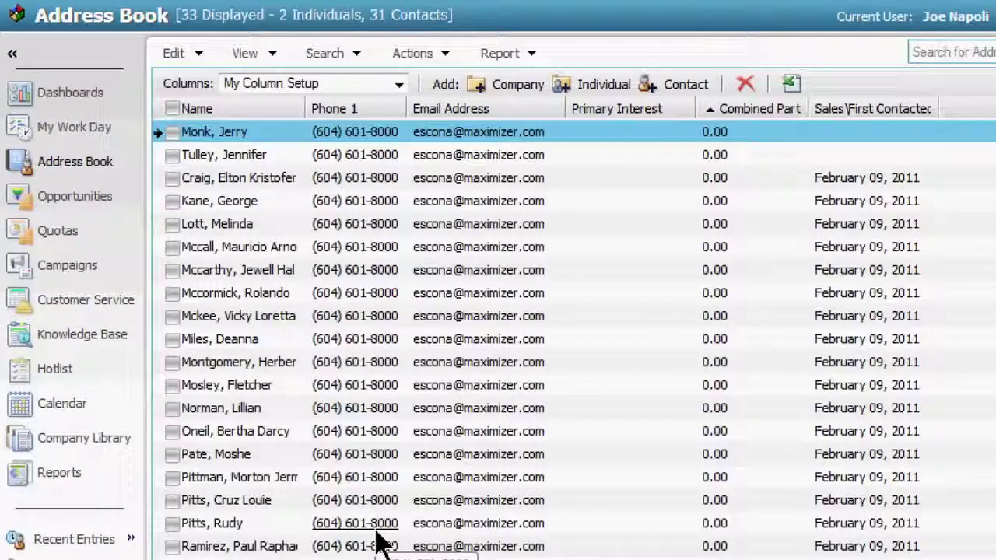
left_click(172, 133)
left_click(172, 156)
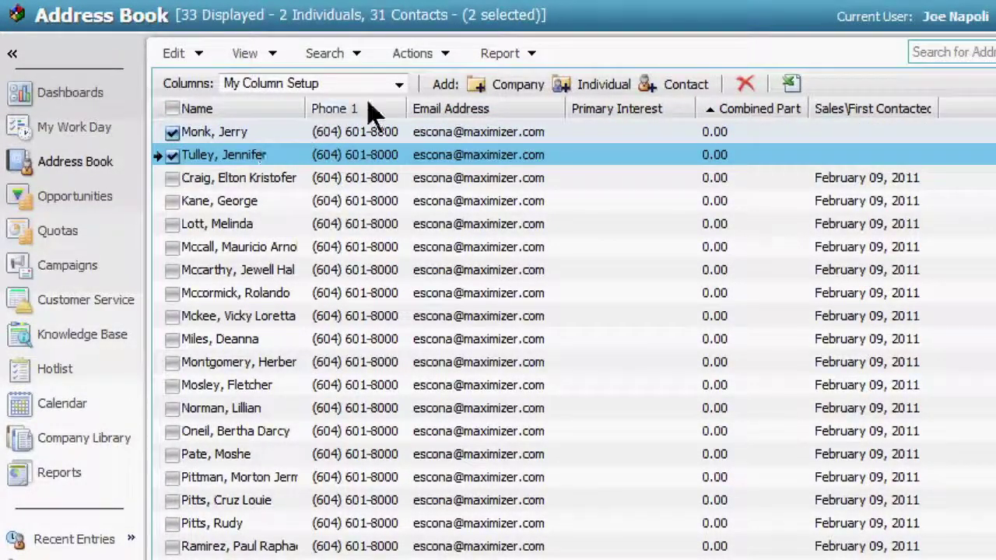
left_click(448, 55)
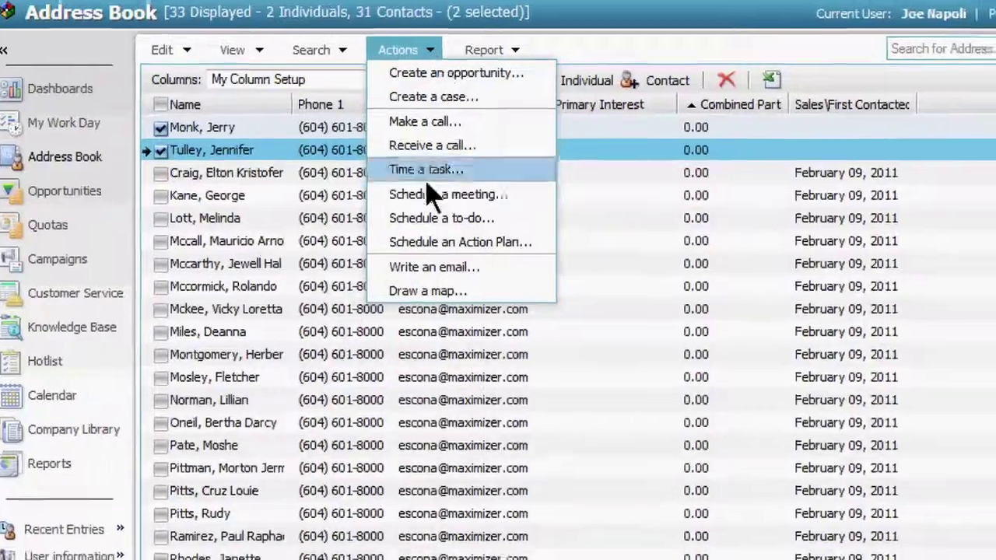
left_click(435, 199)
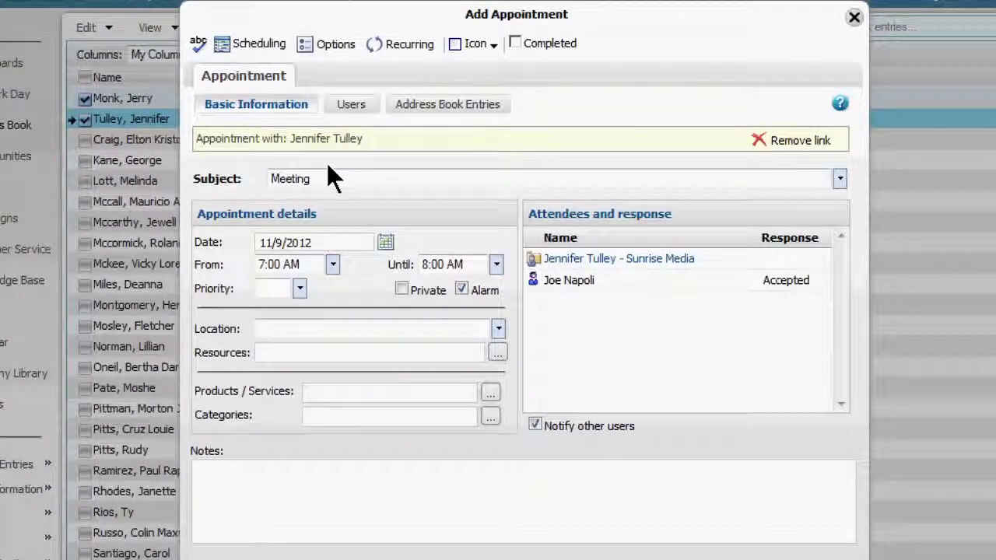
left_click(343, 104)
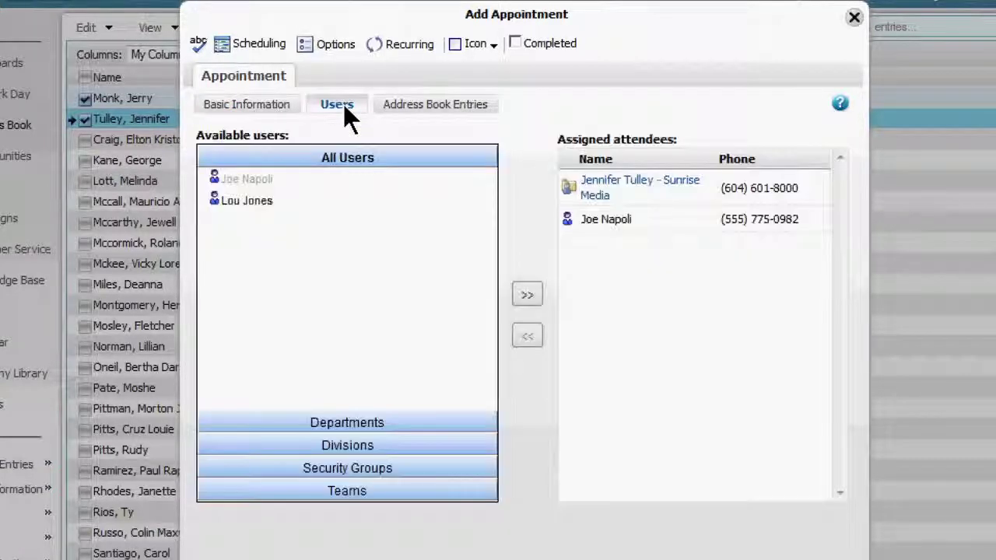
left_click(271, 204)
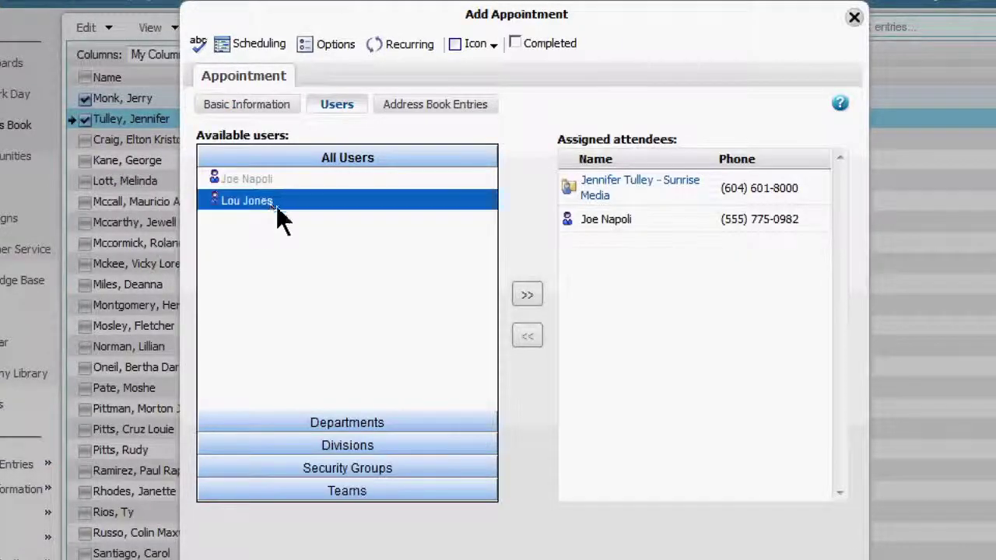
left_click(531, 291)
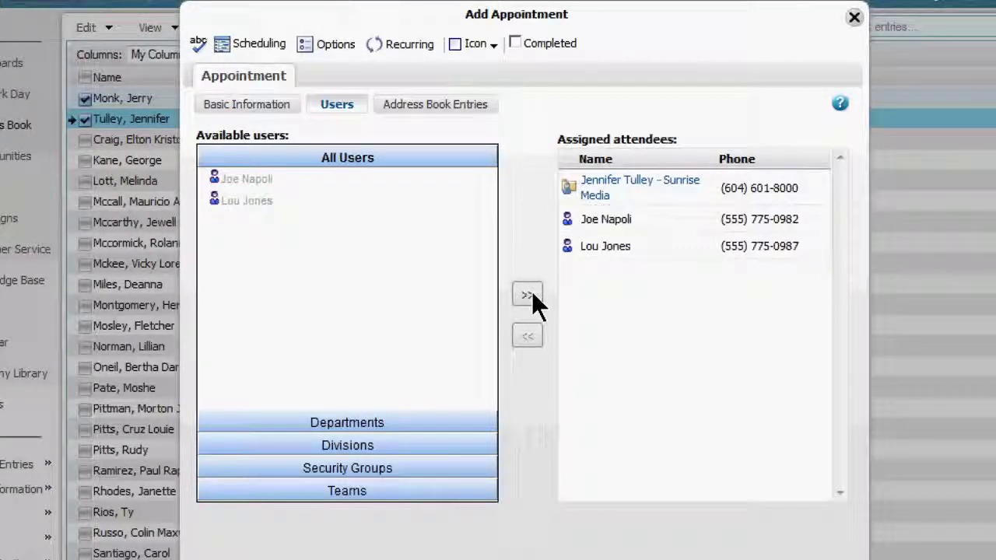
- Set the meeting's location to the Board Room
left_click(269, 105)
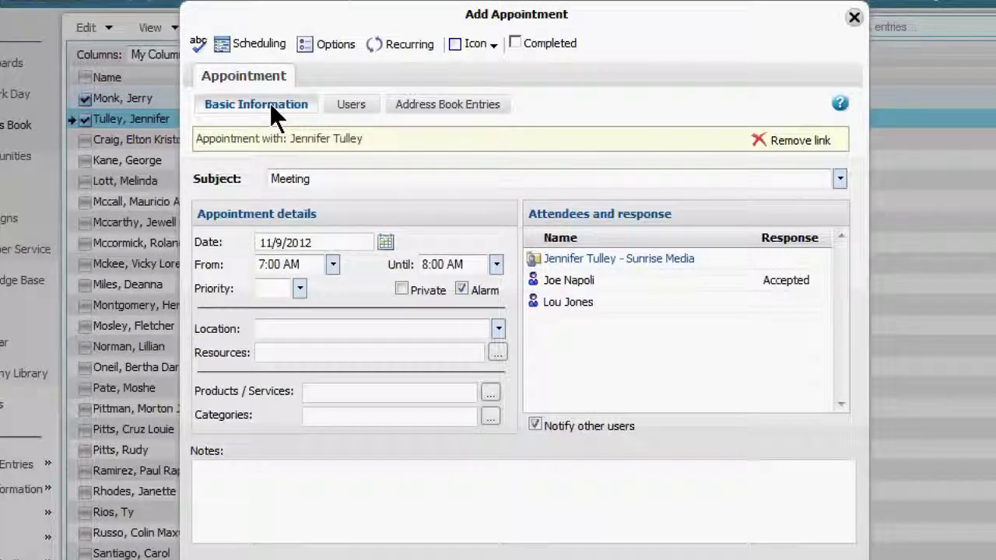
left_click(497, 330)
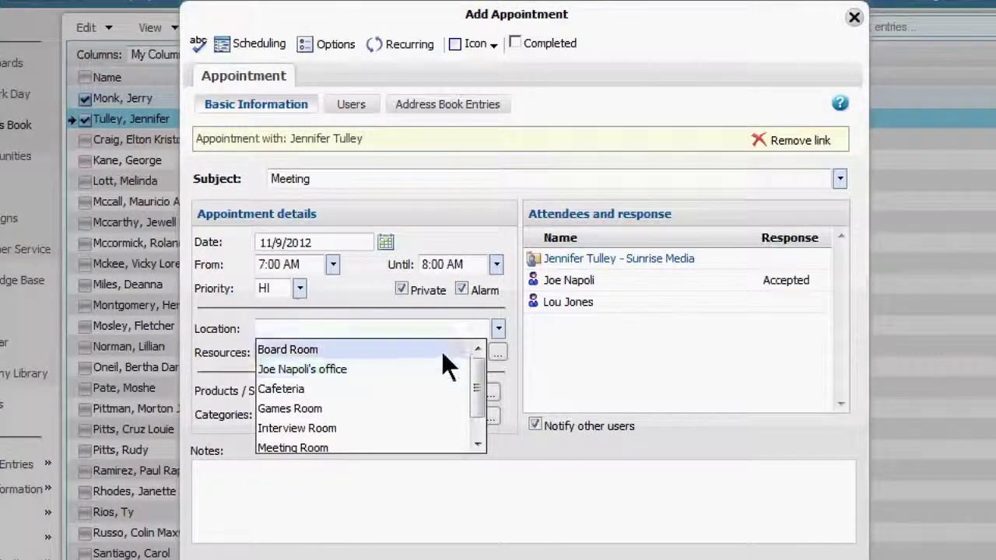
left_click(440, 351)
- Book a Projector as the meeting's resource
left_click(497, 352)
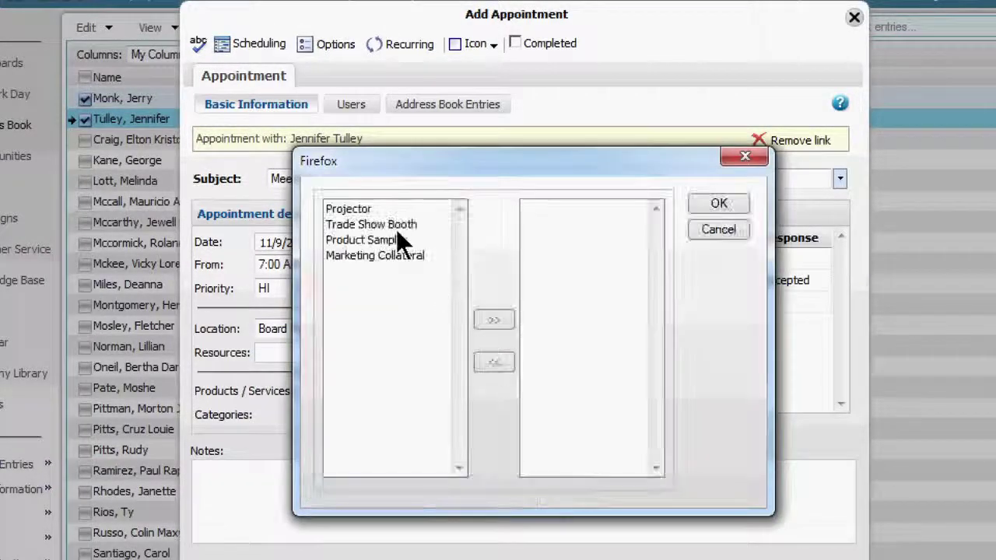
left_click(349, 209)
left_click(493, 317)
left_click(710, 207)
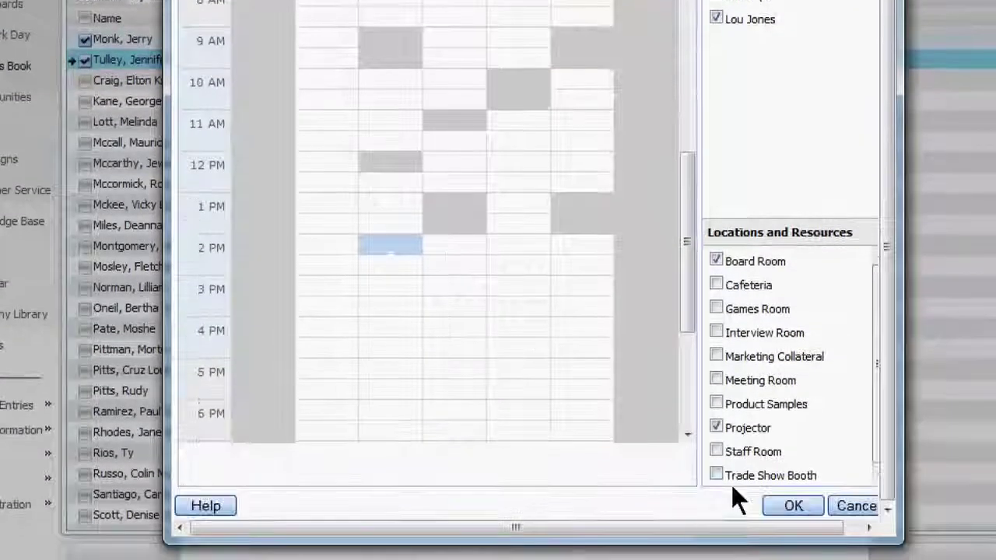
- Accept the Tuesday 11/6/2012 2:00–2:30 PM slot from the availability grid
left_click(790, 502)
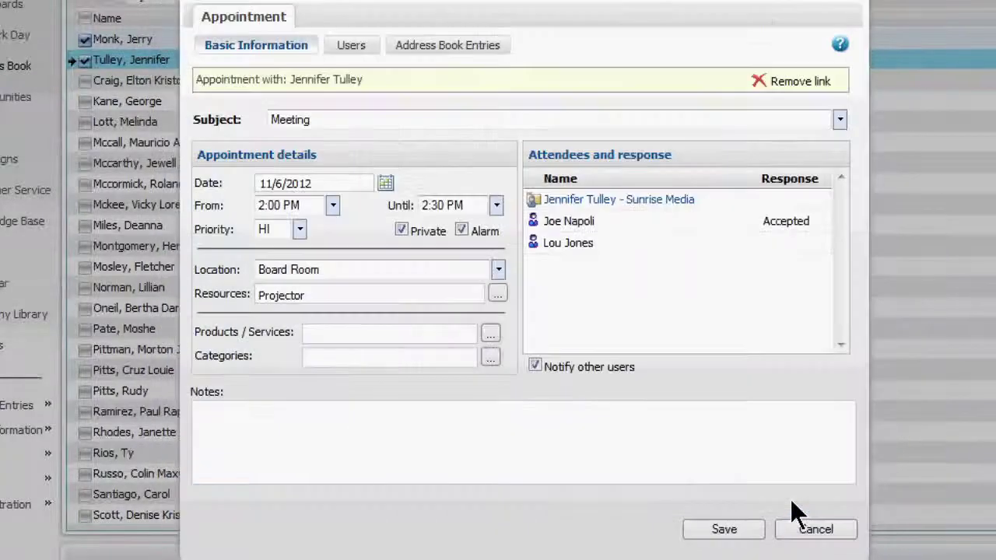
- Save the Tuesday 2:00 PM meeting and send the notification email to its attendees
left_click(665, 515)
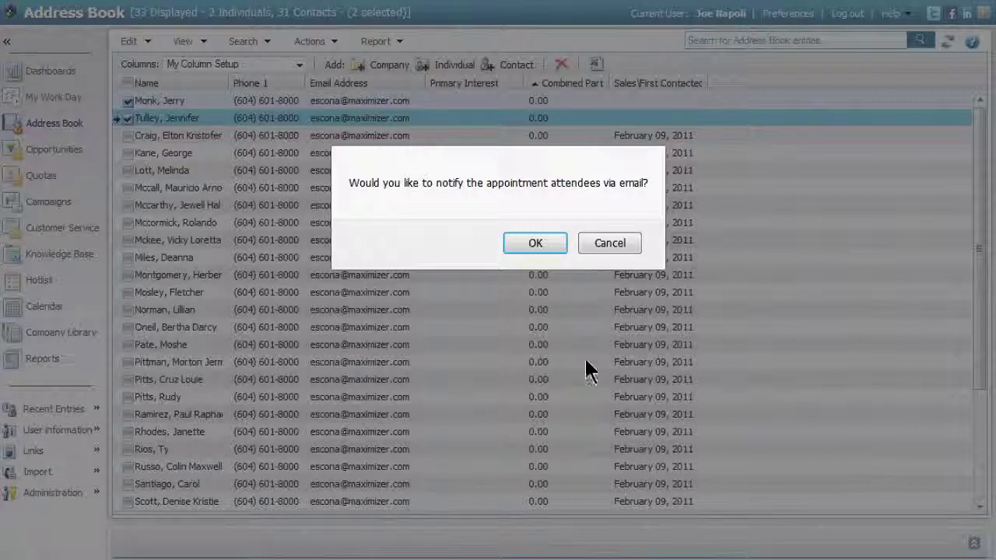
left_click(531, 247)
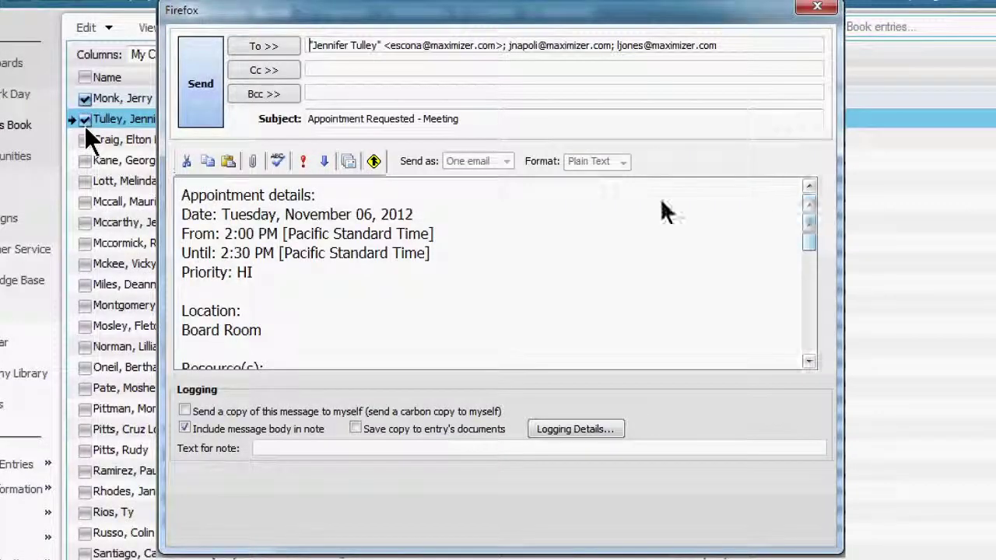
left_click(198, 123)
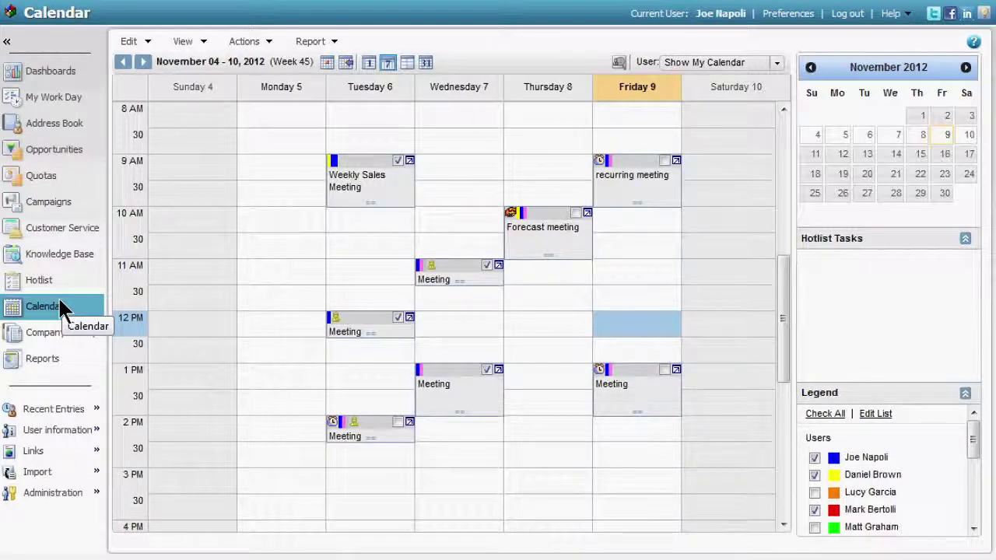
- Start a new appointment in the Friday 11/9/2012 12:00 PM calendar slot
double_click(638, 330)
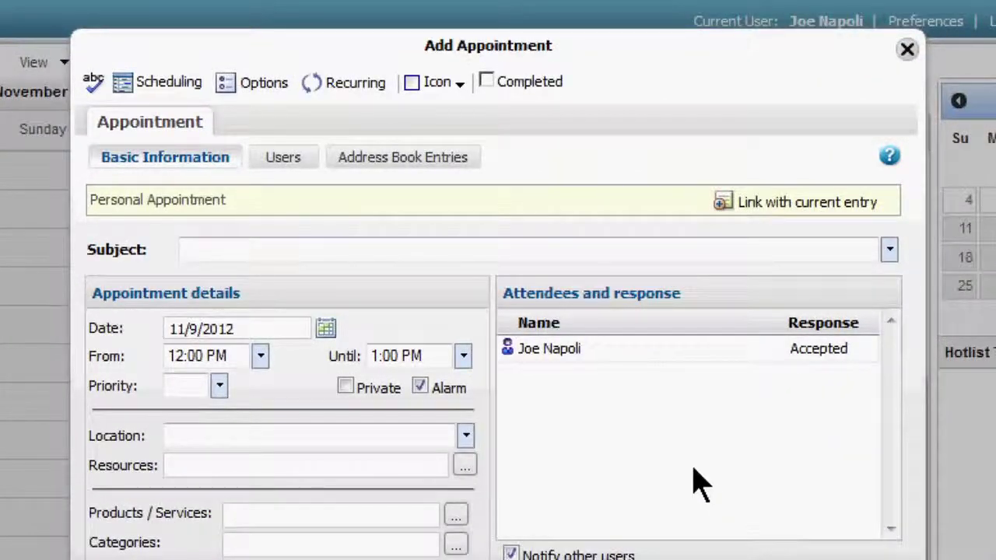
- Set the appointment to recur weekly, every 2nd Tuesday, ending 3/23/2013
left_click(335, 85)
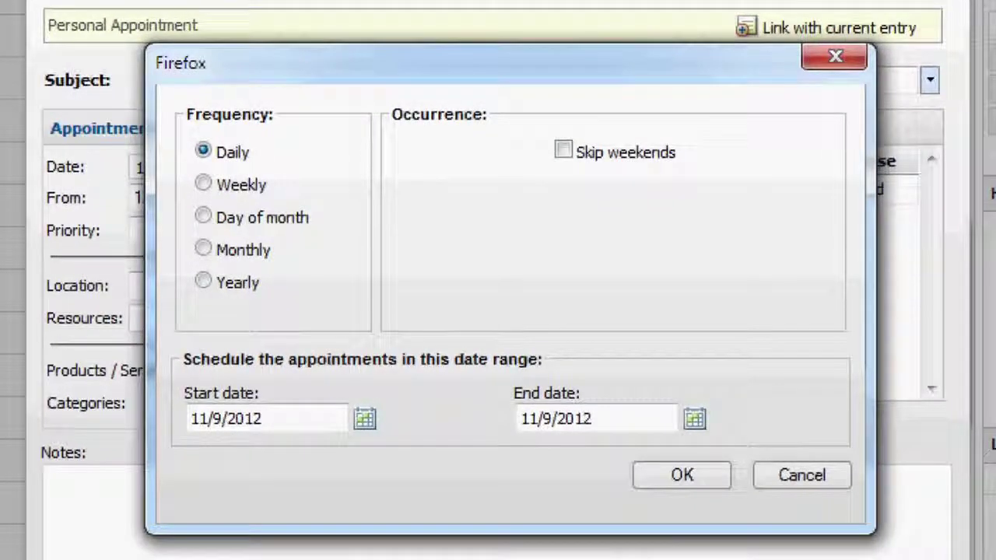
left_click(240, 187)
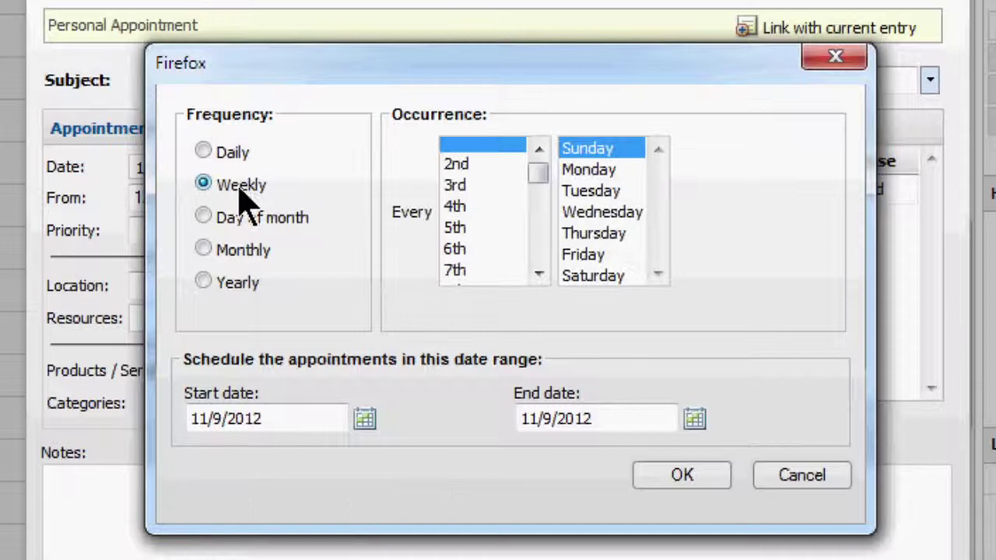
left_click(467, 165)
left_click(588, 191)
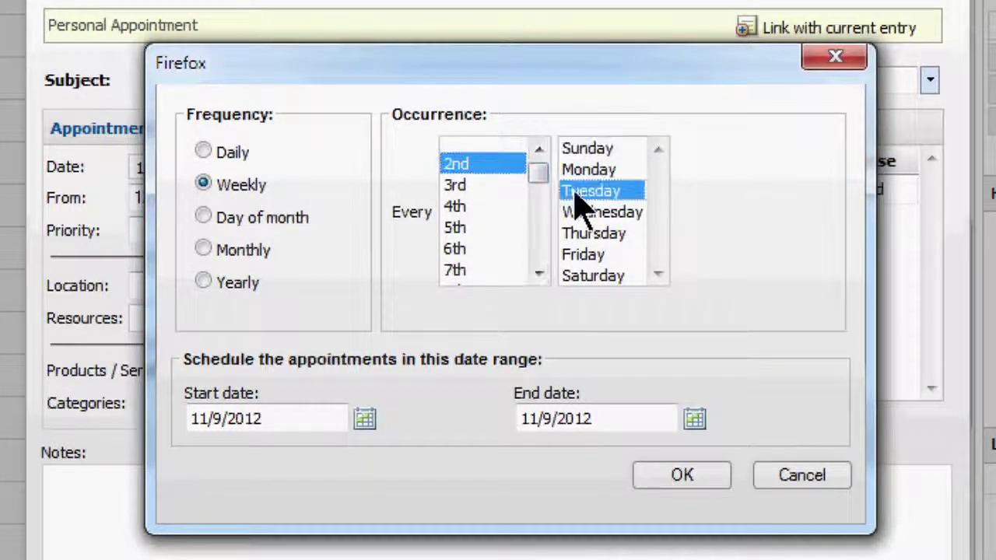
left_click(694, 420)
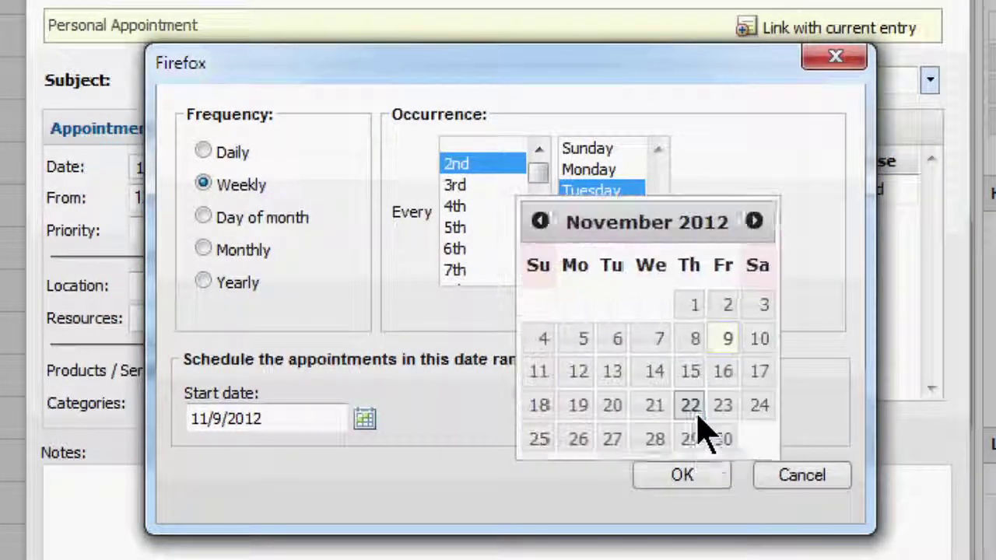
left_click(757, 221)
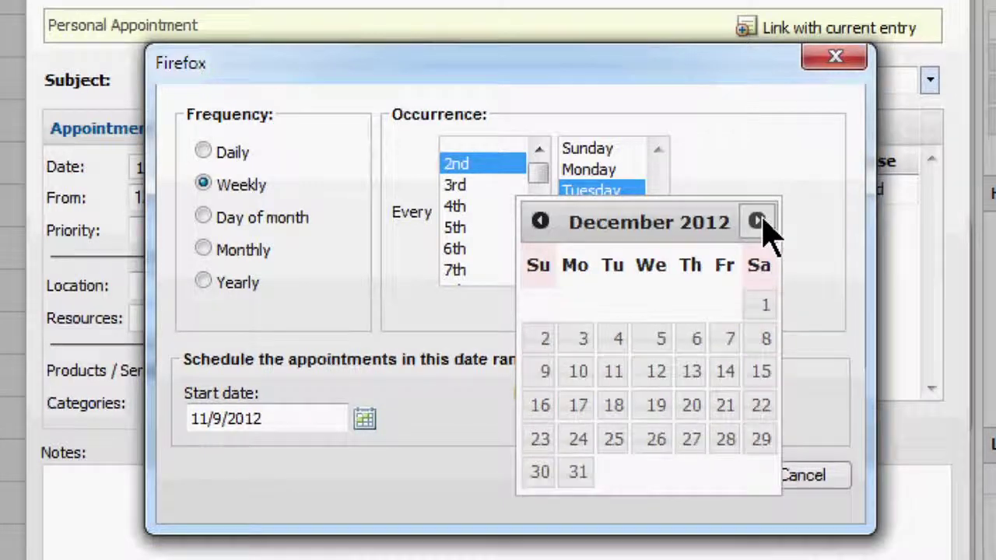
left_click(756, 221)
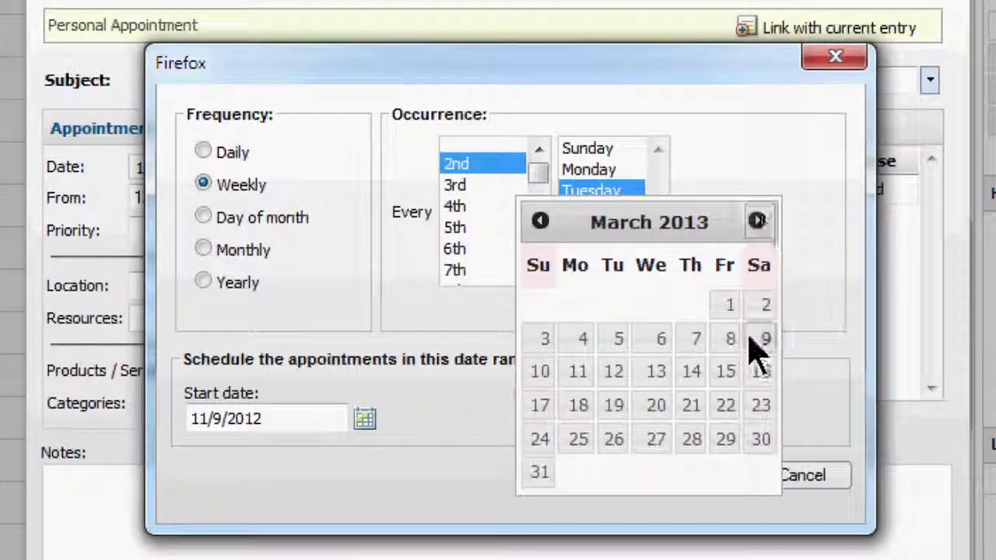
left_click(760, 405)
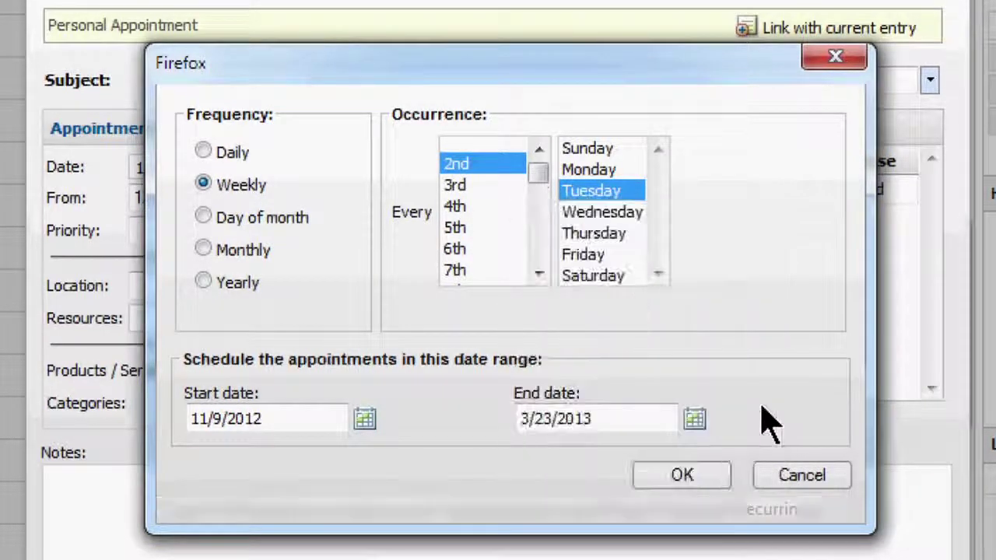
left_click(714, 484)
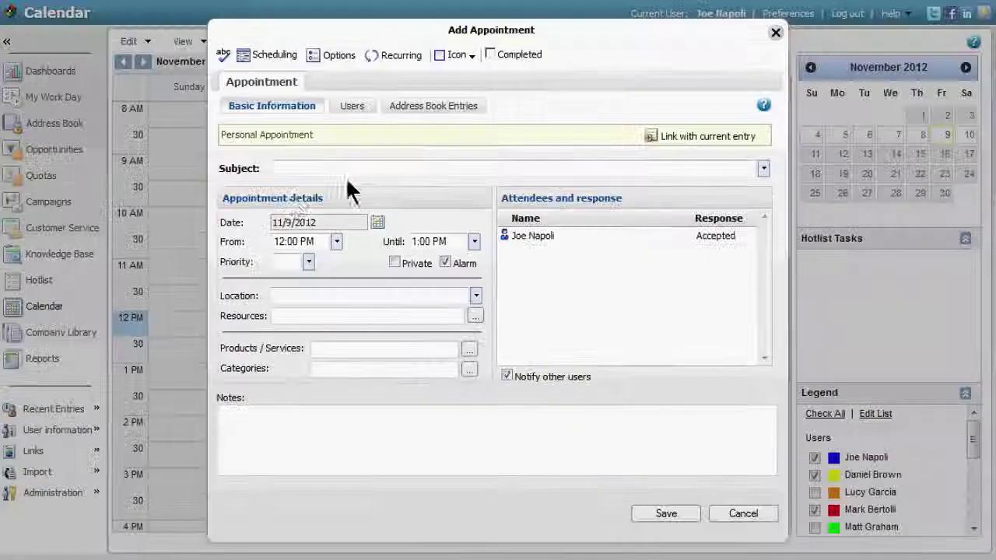
- Enter subject 'recurring meeting', set priority HI, mark it private, and choose Board Room
type("recurring meeting")
left_click(309, 263)
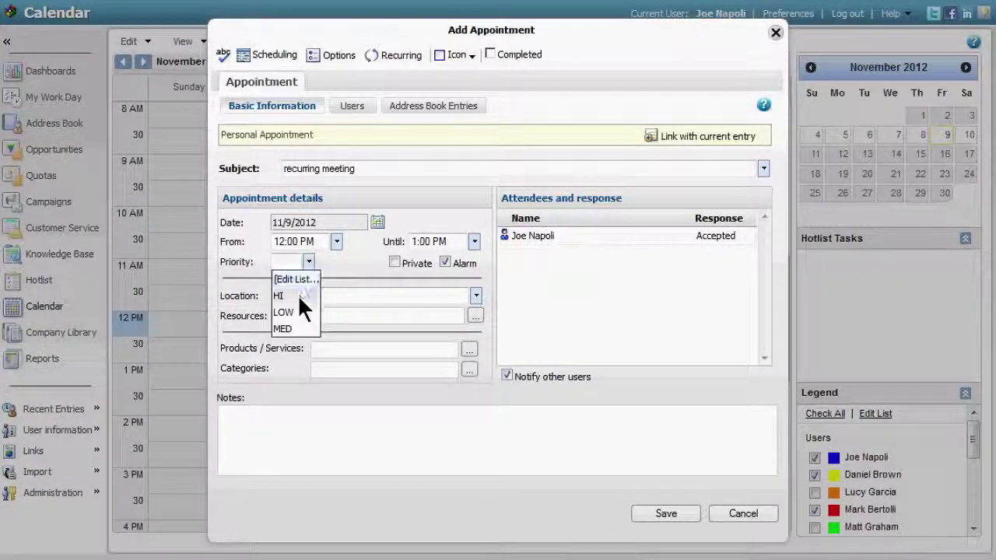
left_click(297, 296)
left_click(394, 262)
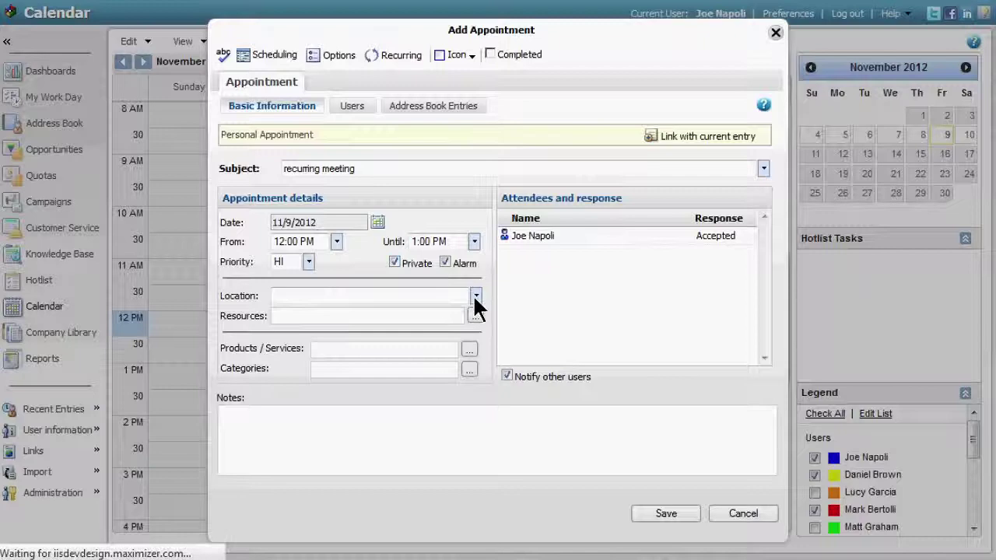
left_click(475, 296)
left_click(427, 315)
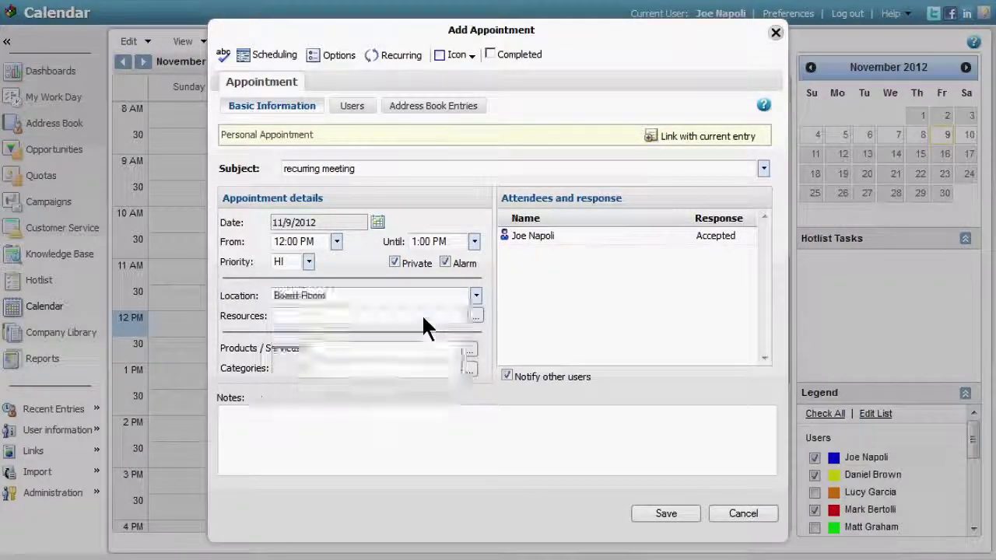
- Book the Projector as a resource and save the recurring appointment
left_click(475, 315)
left_click(369, 194)
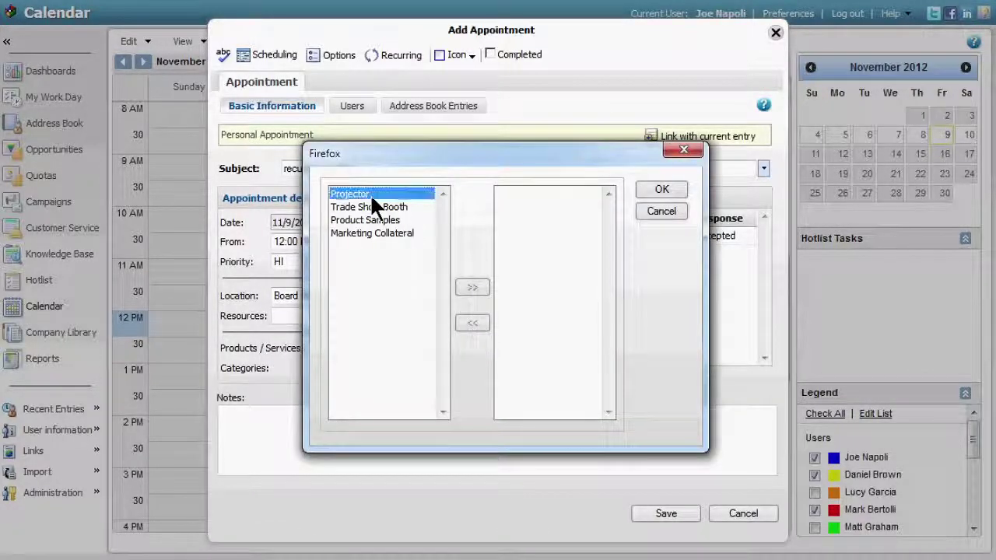
left_click(463, 290)
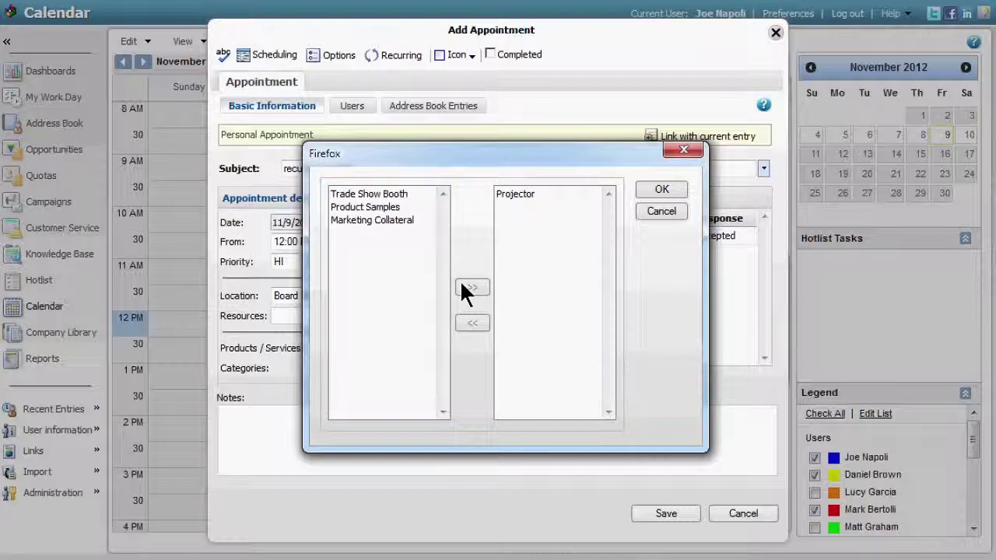
left_click(645, 189)
left_click(677, 515)
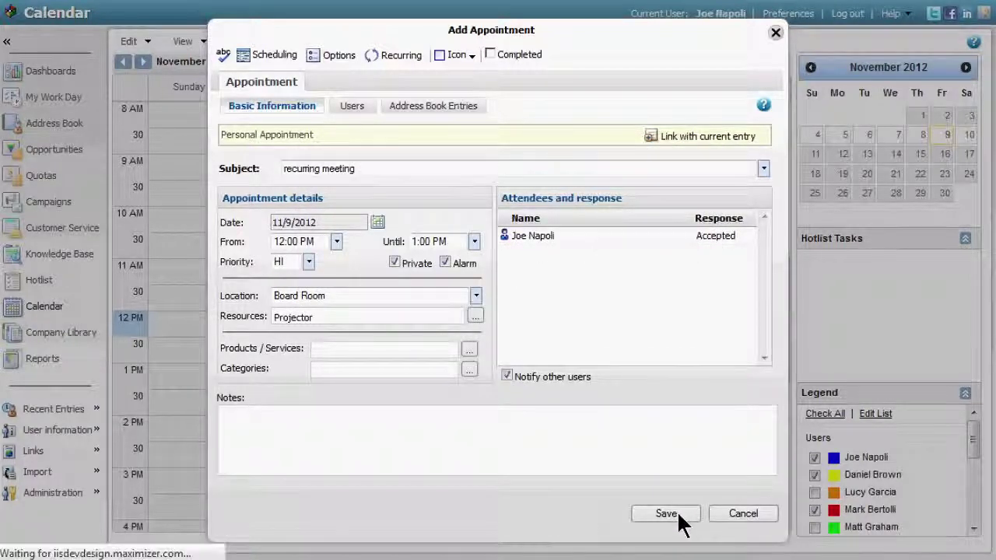